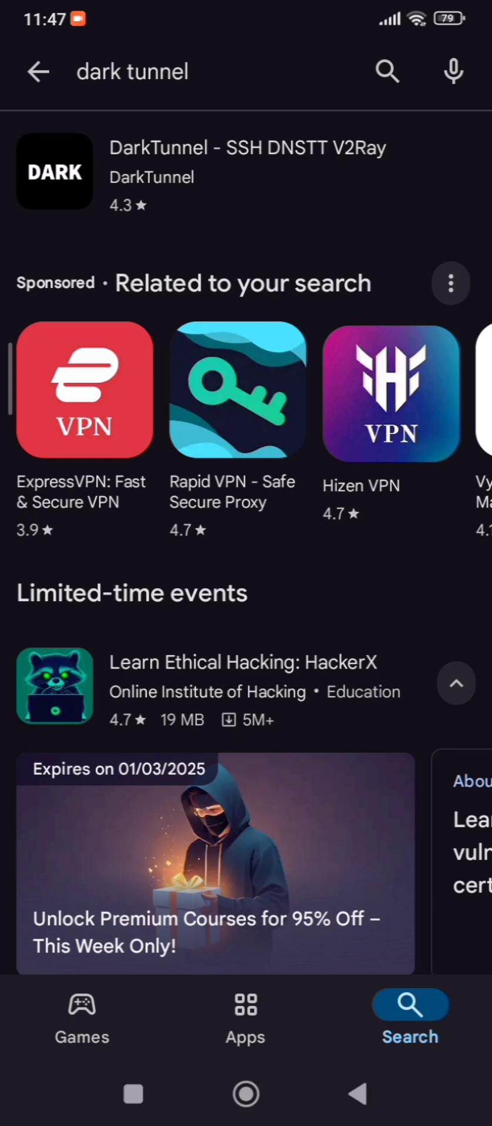
# Start installing DarkTunnel from its Play Store page, then return to the home screen
pyautogui.click(235, 173)
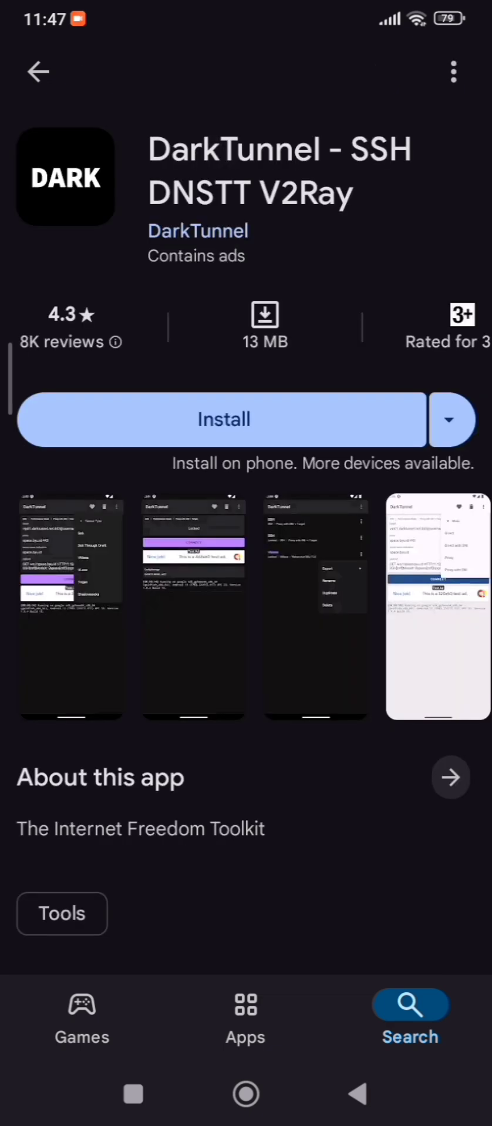
pyautogui.click(108, 419)
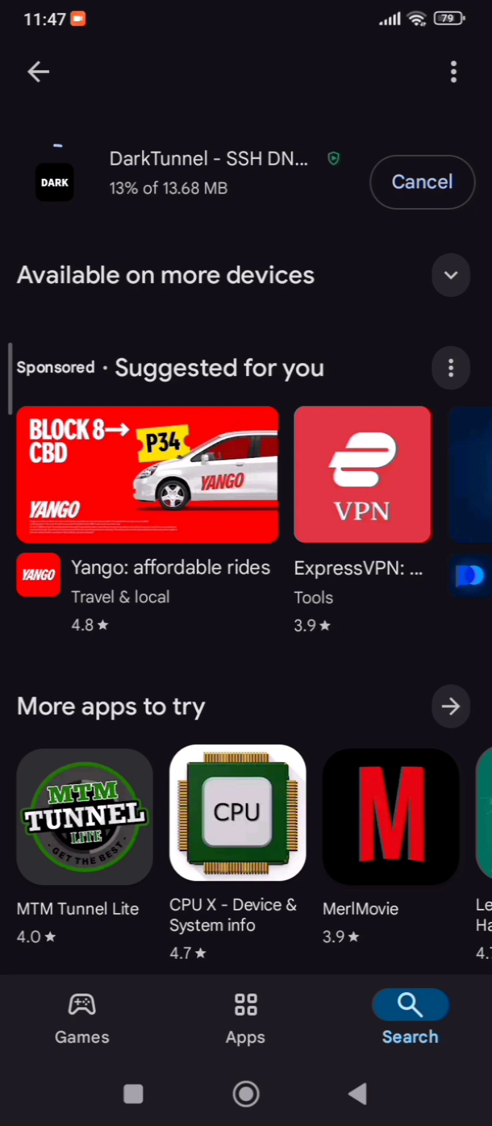
pyautogui.click(245, 1094)
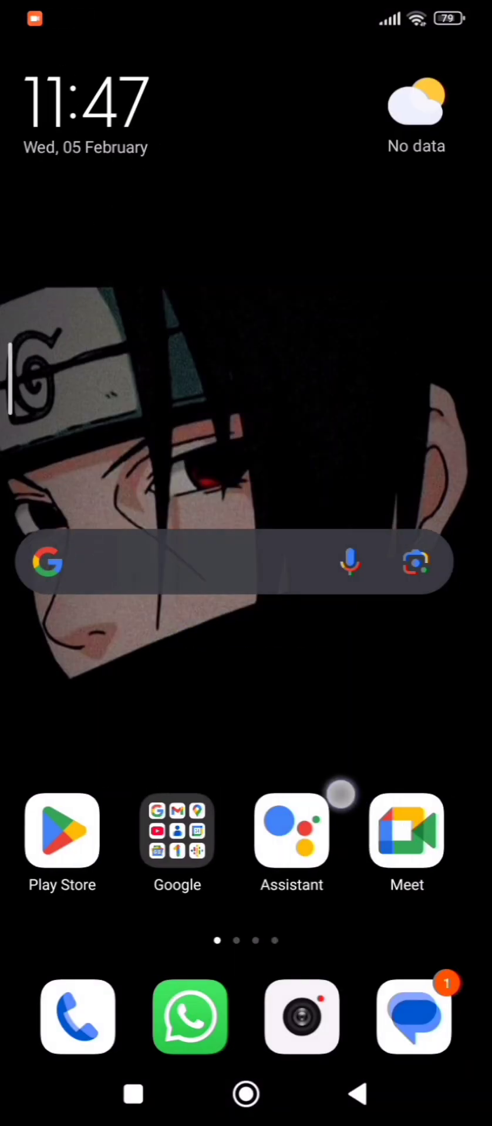
# Open Chrome from the second home page and search Google for 'sshocean'
pyautogui.moveTo(339, 794); pyautogui.dragTo(88, 798)
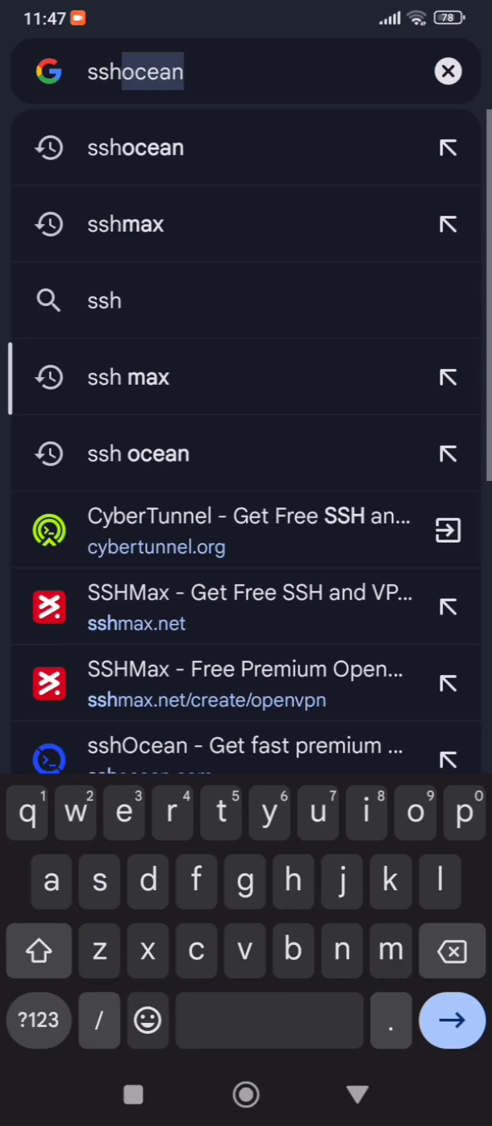
pyautogui.write('ocean')
pyautogui.press('Return')
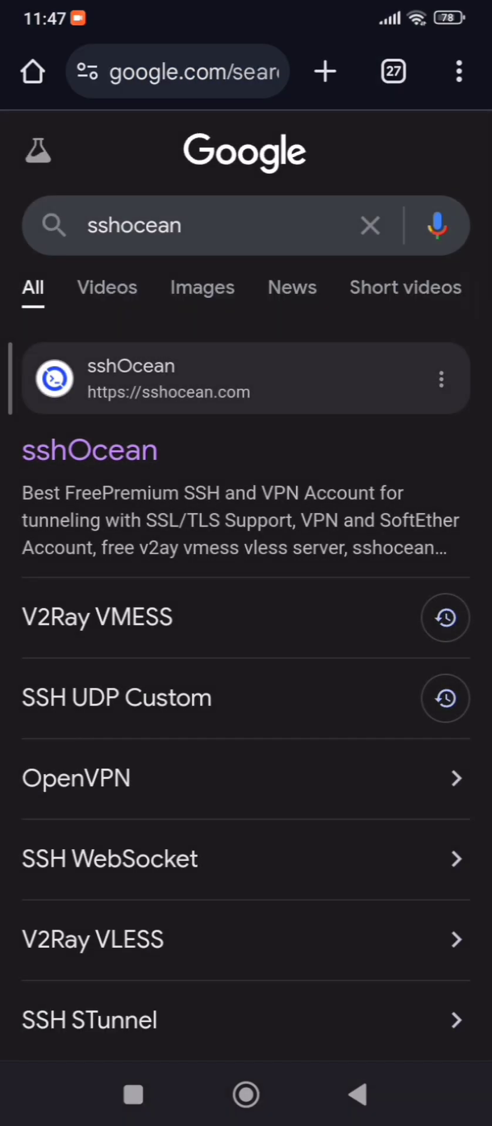
# Open the sshOcean result and go to SSH WebSocket under the Services menu
pyautogui.click(137, 458)
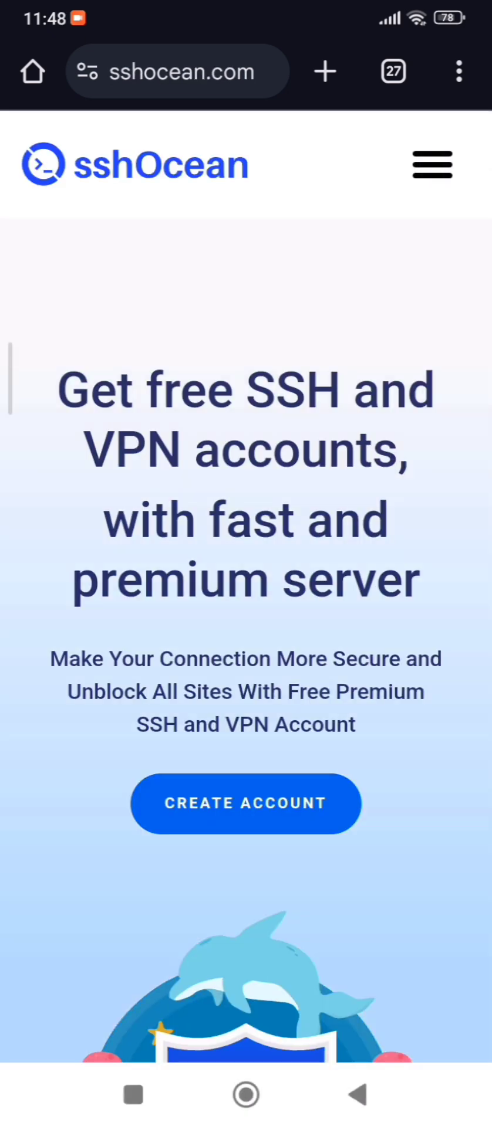
pyautogui.click(432, 165)
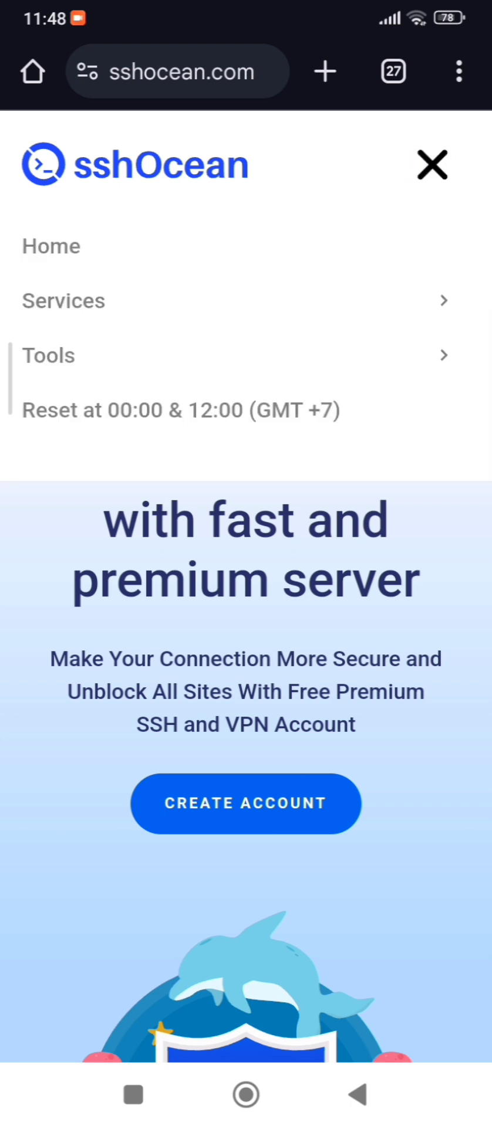
pyautogui.click(432, 304)
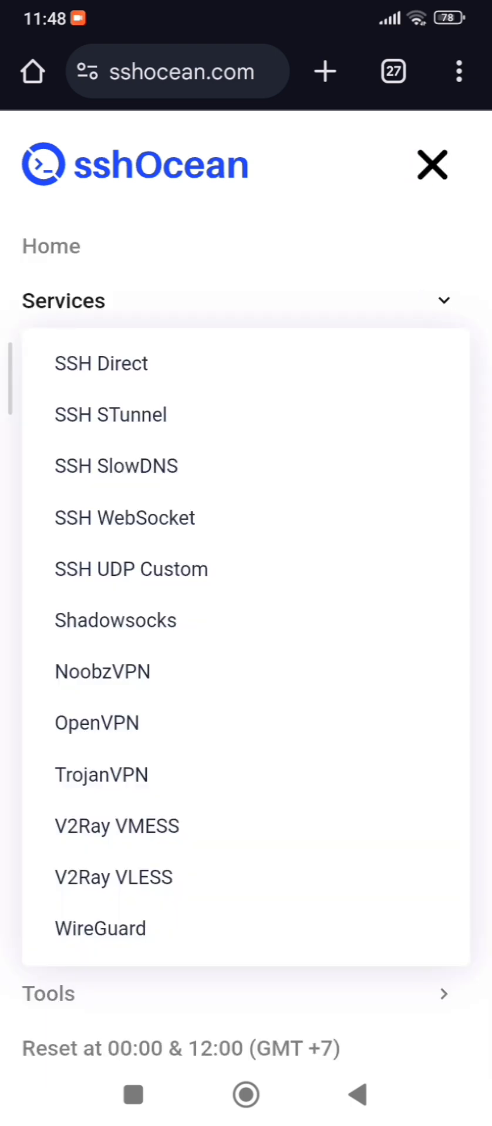
pyautogui.click(159, 515)
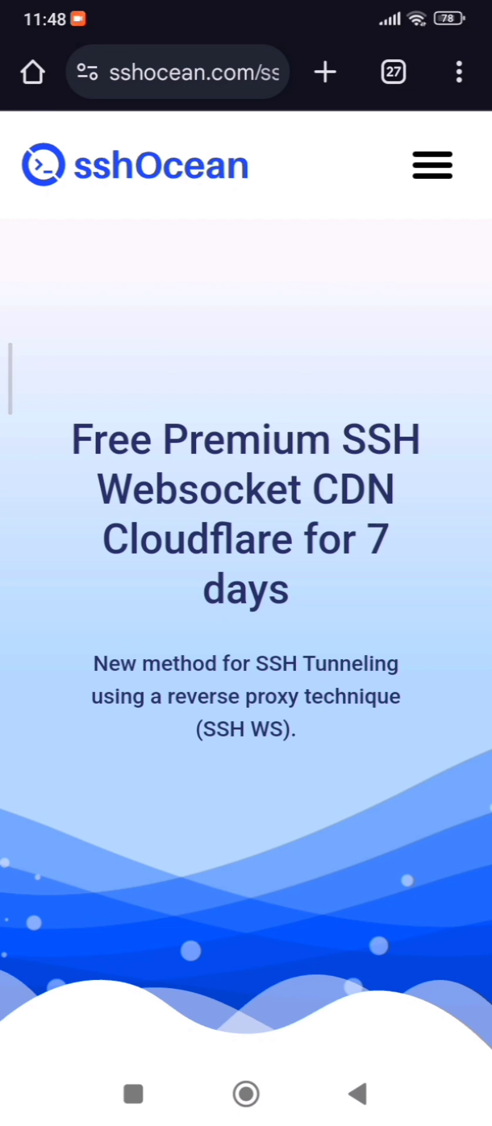
# Browse the server locations list and select the United States location
pyautogui.scroll(-10, 315, 914)
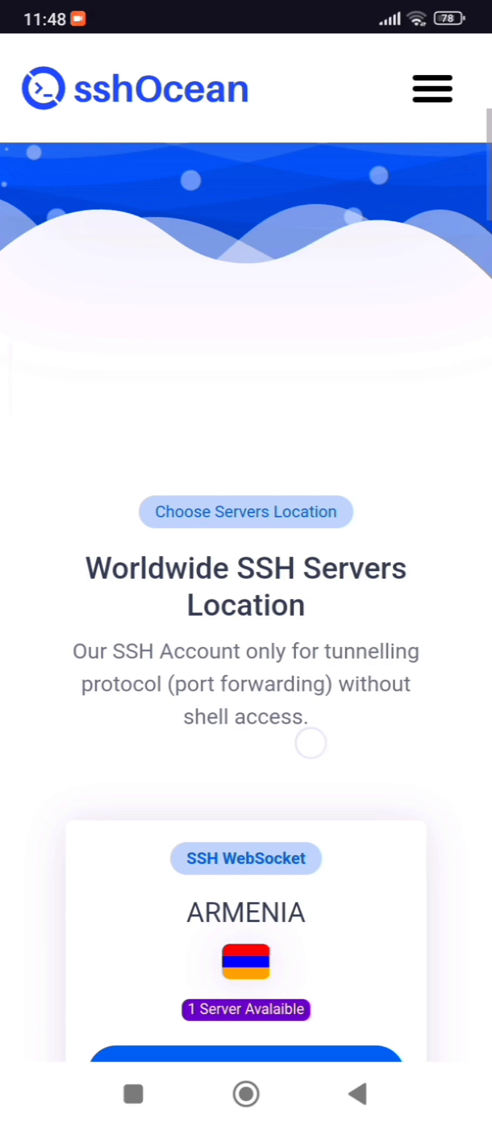
pyautogui.scroll(-2, 311, 744)
pyautogui.scroll(-3, 313, 737)
pyautogui.scroll(-6, 308, 790)
pyautogui.scroll(-4, 301, 805)
pyautogui.scroll(-5, 291, 880)
pyautogui.scroll(-3, 292, 923)
pyautogui.scroll(-6, 296, 821)
pyautogui.scroll(-6, 302, 757)
pyautogui.scroll(-7, 303, 756)
pyautogui.scroll(-5, 339, 698)
pyautogui.scroll(-5, 293, 753)
pyautogui.scroll(-9, 319, 699)
pyautogui.scroll(-6, 246, 646)
pyautogui.scroll(1, 284, 906)
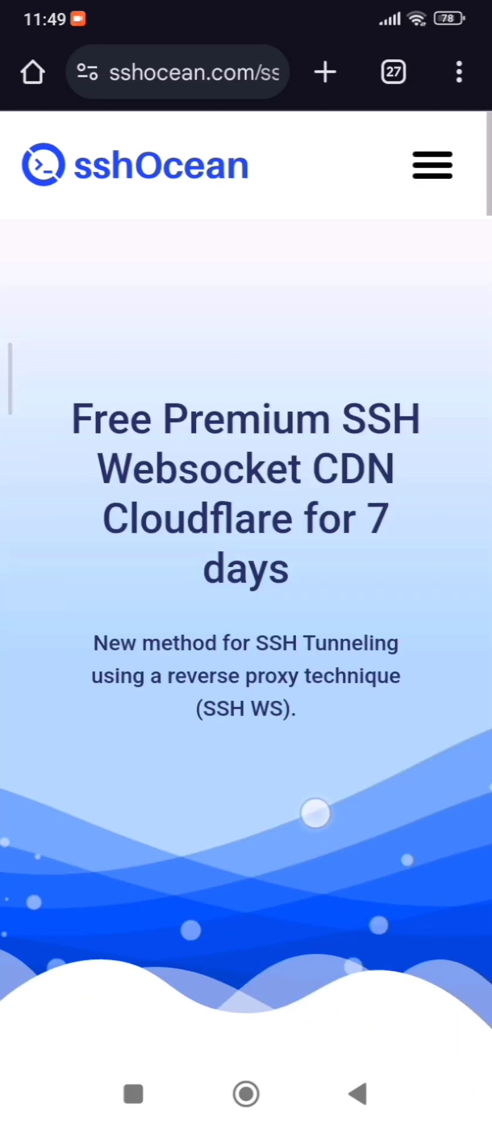
pyautogui.scroll(-5, 301, 808)
pyautogui.scroll(-3, 298, 817)
pyautogui.scroll(-10, 298, 817)
pyautogui.scroll(-15, 298, 762)
pyautogui.scroll(-4, 314, 698)
pyautogui.scroll(-4, 297, 739)
pyautogui.scroll(-5, 296, 739)
pyautogui.scroll(15, 291, 733)
pyautogui.scroll(-6, 296, 668)
pyautogui.scroll(-9, 334, 718)
pyautogui.scroll(-6, 313, 730)
pyautogui.scroll(-4, 301, 753)
pyautogui.scroll(-4, 314, 745)
pyautogui.scroll(-4, 305, 757)
pyautogui.scroll(-5, 305, 758)
pyautogui.scroll(-5, 326, 662)
pyautogui.scroll(-4, 334, 702)
pyautogui.scroll(-4, 316, 710)
pyautogui.click(243, 836)
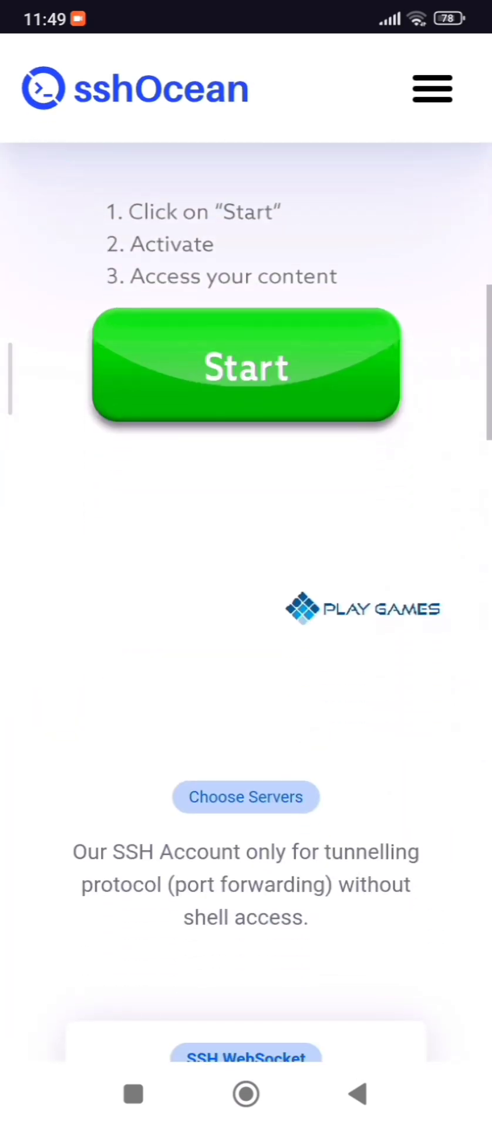
pyautogui.scroll(-4, 311, 896)
pyautogui.scroll(-5, 302, 755)
# Scroll the United States server page down to the SSHWS US 1 server
pyautogui.scroll(-3, 301, 755)
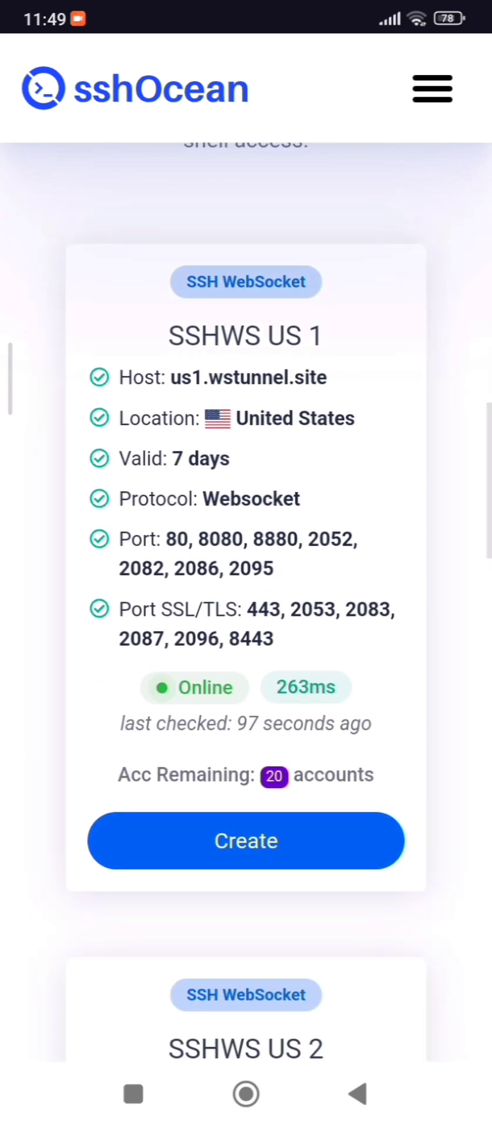
# Create an SSHWS US 1 account with a username and password, passing the reCAPTCHA
pyautogui.click(231, 839)
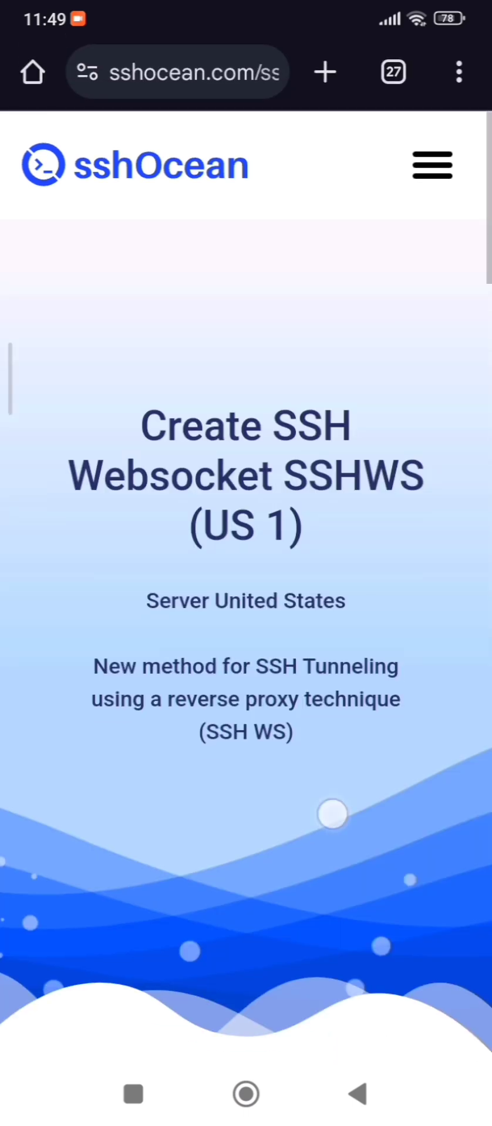
pyautogui.scroll(-10, 271, 783)
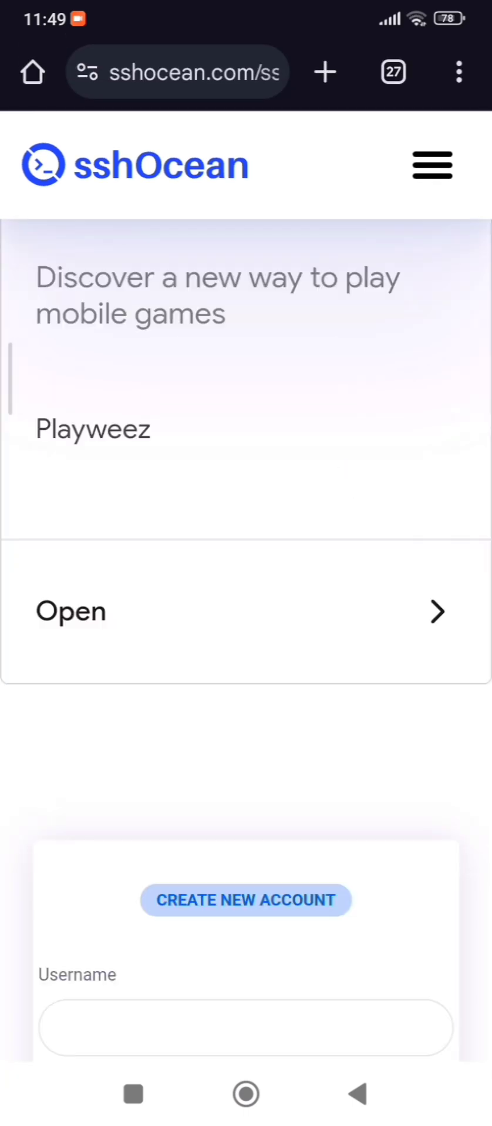
pyautogui.click(245, 855)
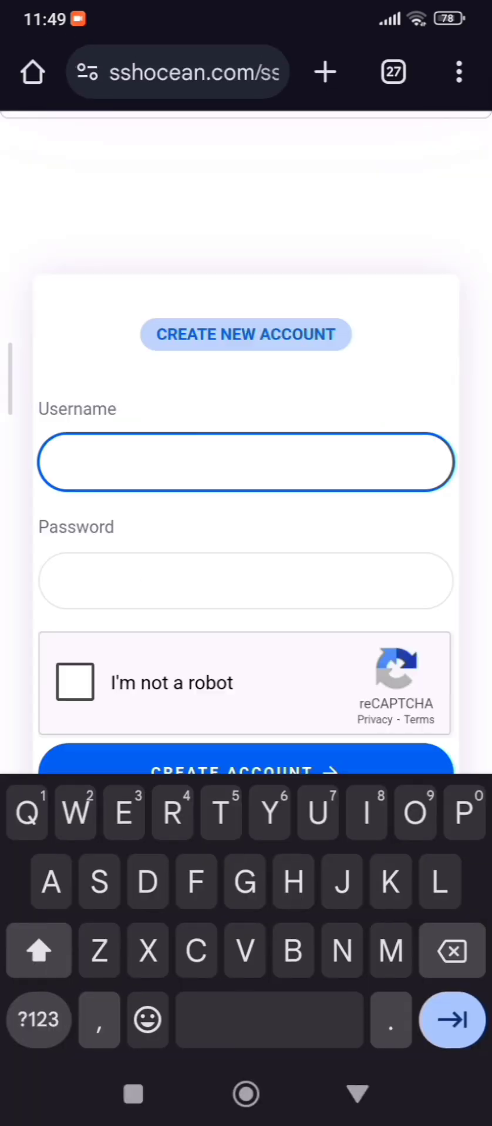
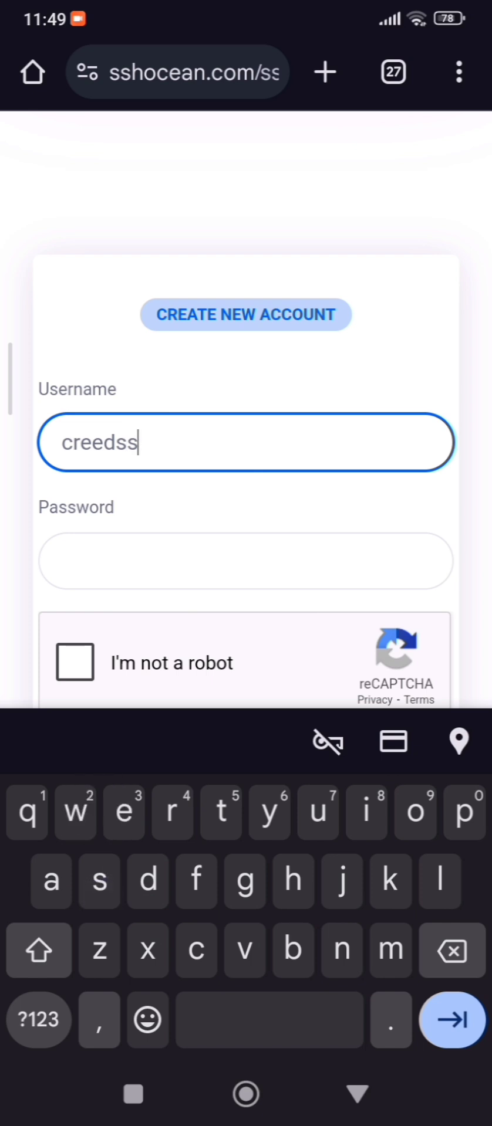
pyautogui.click(300, 555)
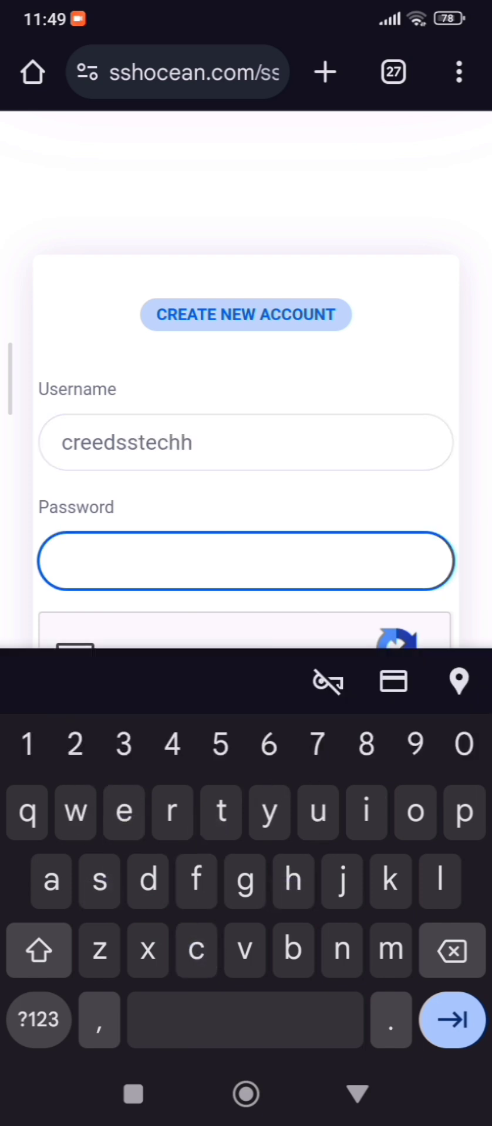
pyautogui.scroll(-3, 245, 382)
pyautogui.click(88, 503)
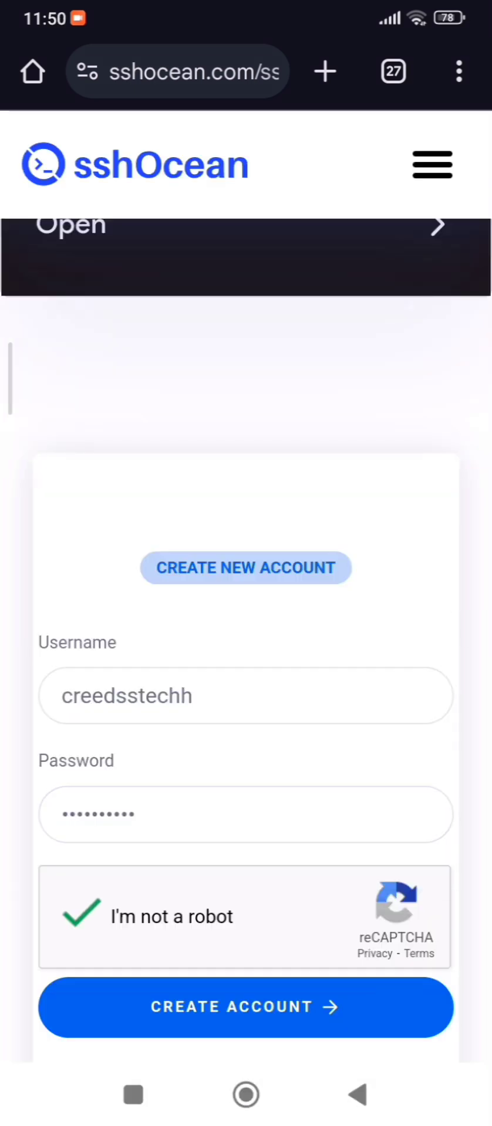
pyautogui.click(225, 1005)
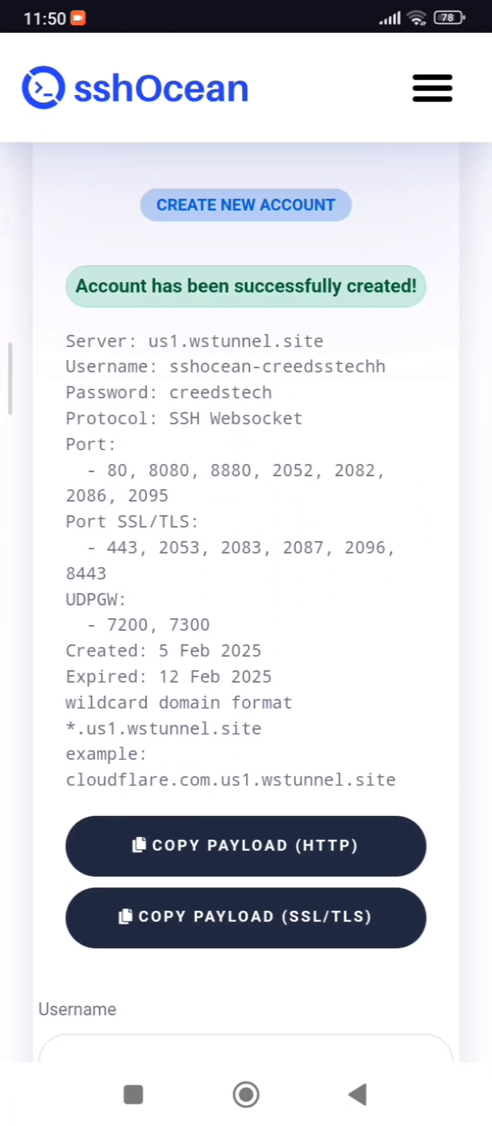
# Screenshot the new account's details and copy its HTTP payload
pyautogui.press('Power')
pyautogui.click(221, 845)
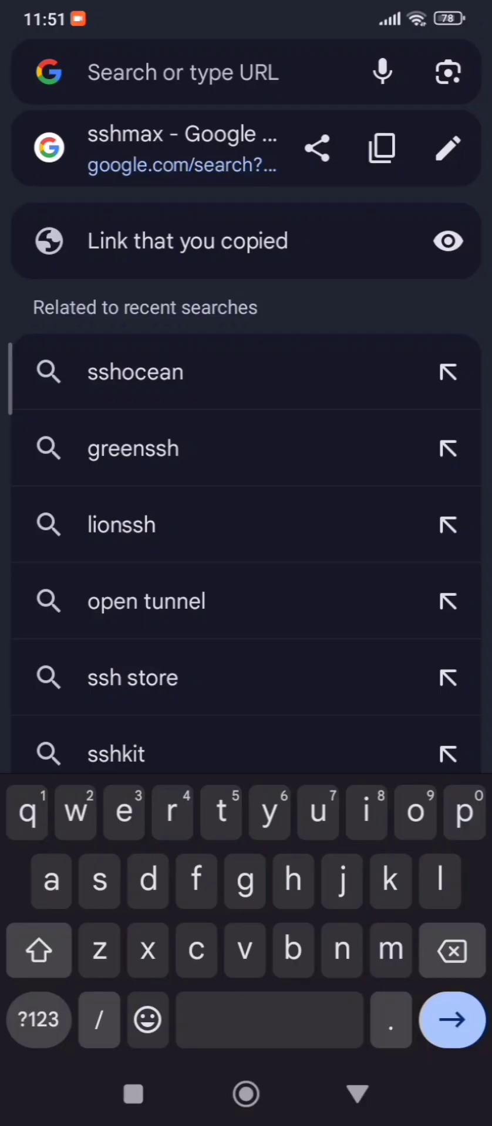
# Search Google for 'sshmax' and open the SSHMax website
pyautogui.write('sshmax')
pyautogui.click(452, 1020)
pyautogui.click(83, 454)
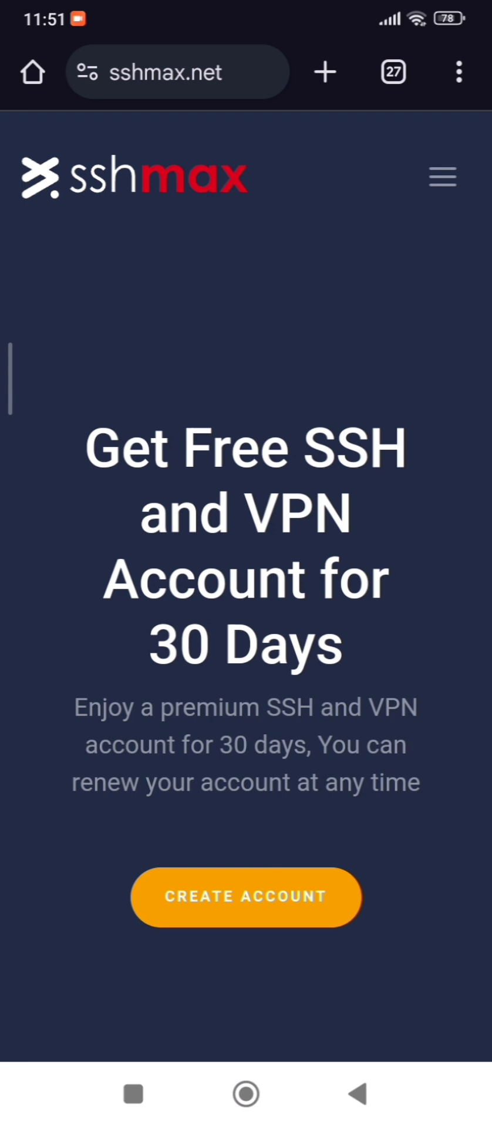
# Open the SSH WebSocket page under Services and scroll to the SSHWS US1 server
pyautogui.click(441, 176)
pyautogui.click(444, 309)
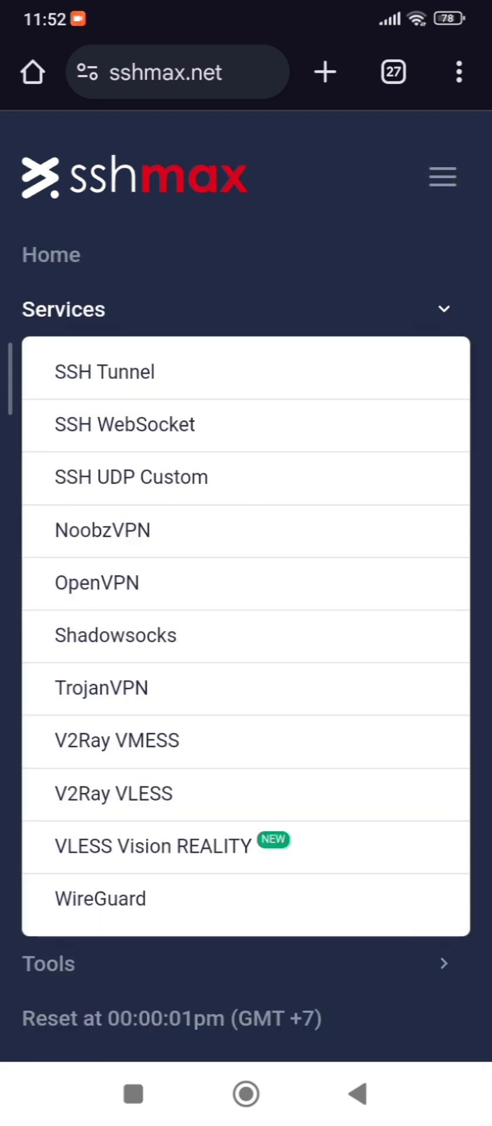
pyautogui.click(148, 425)
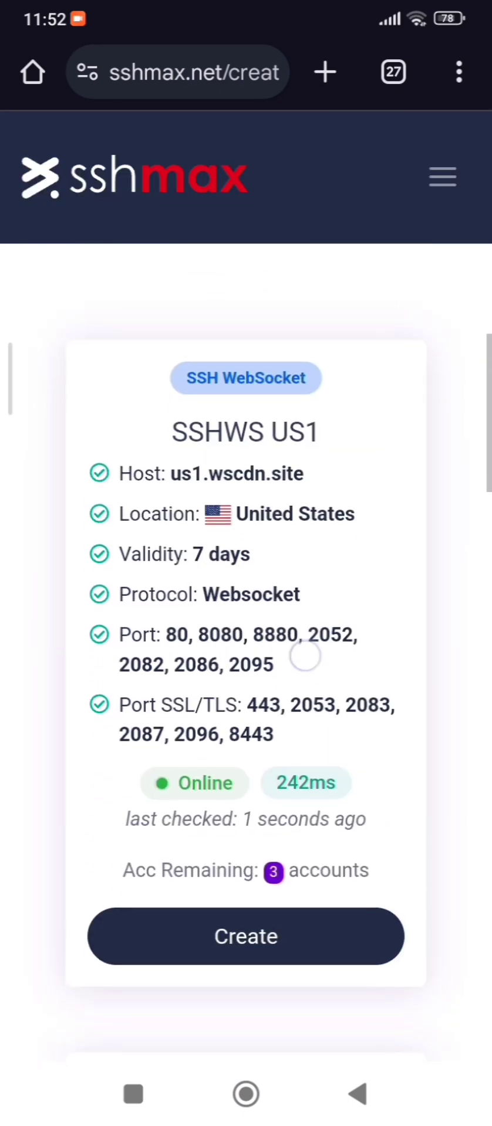
# Create an SSHWS US1 account with a chosen username and password, then view its details
pyautogui.click(283, 933)
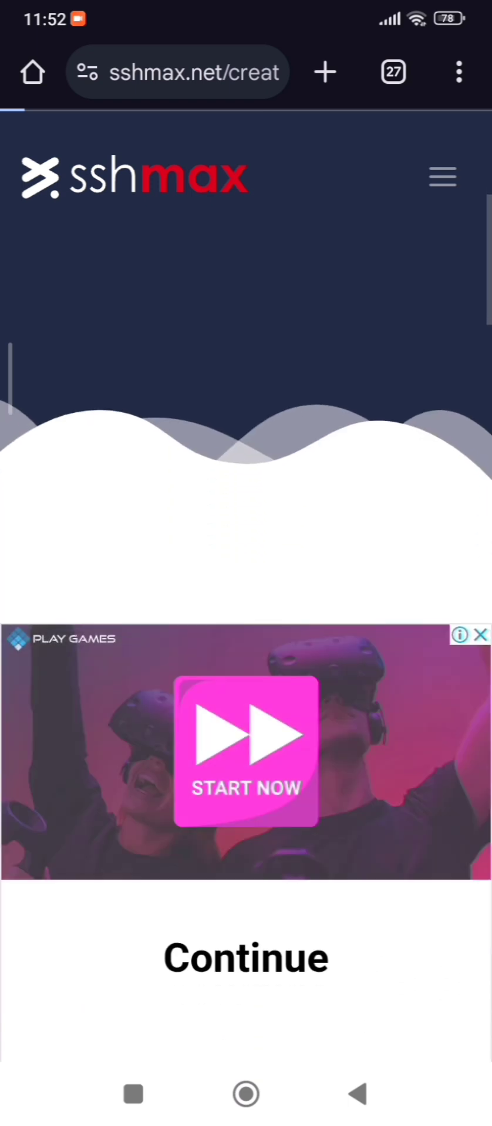
pyautogui.scroll(-10, 286, 923)
pyautogui.scroll(-3, 285, 711)
pyautogui.click(246, 710)
pyautogui.press('Tab')
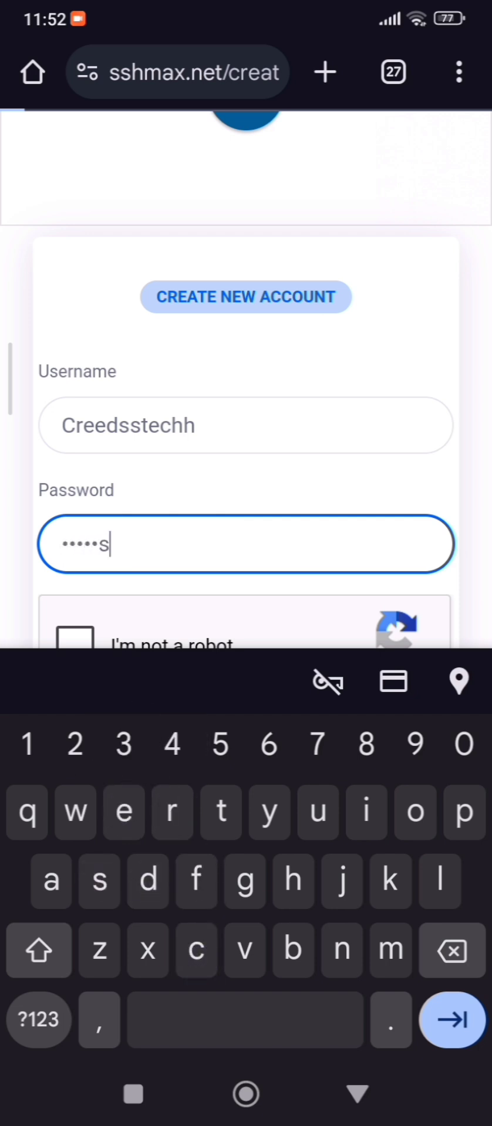
pyautogui.scroll(-3, 364, 352)
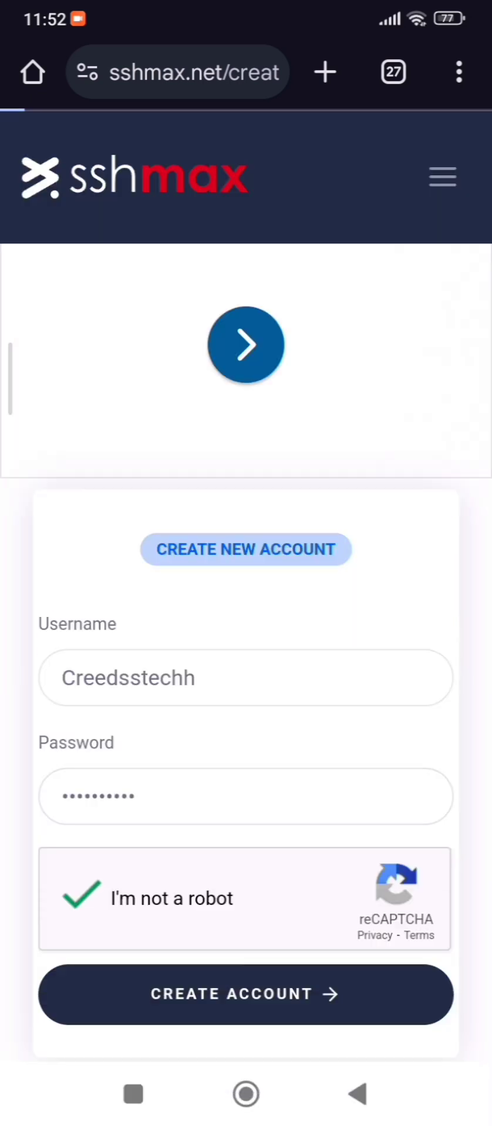
pyautogui.click(327, 991)
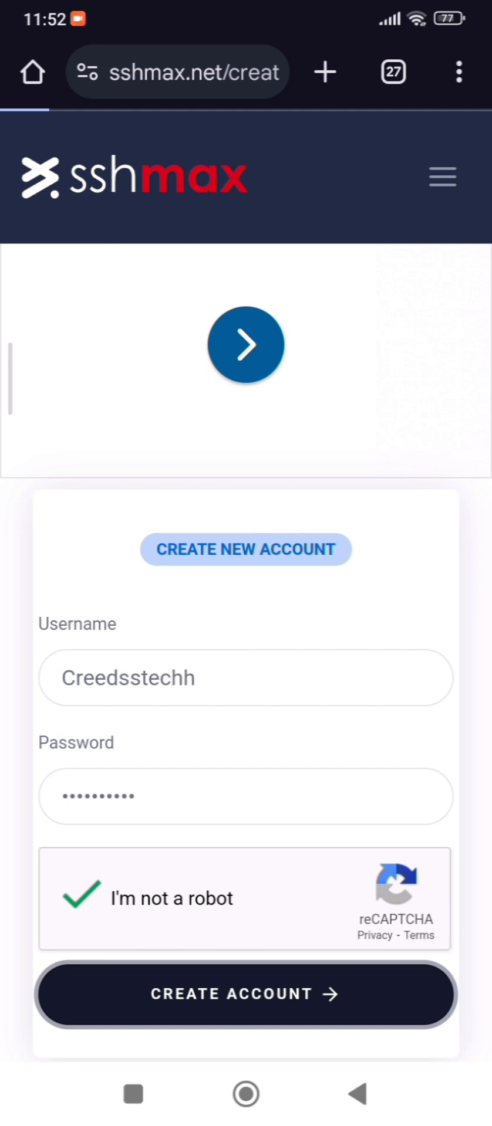
pyautogui.scroll(-5, 248, 696)
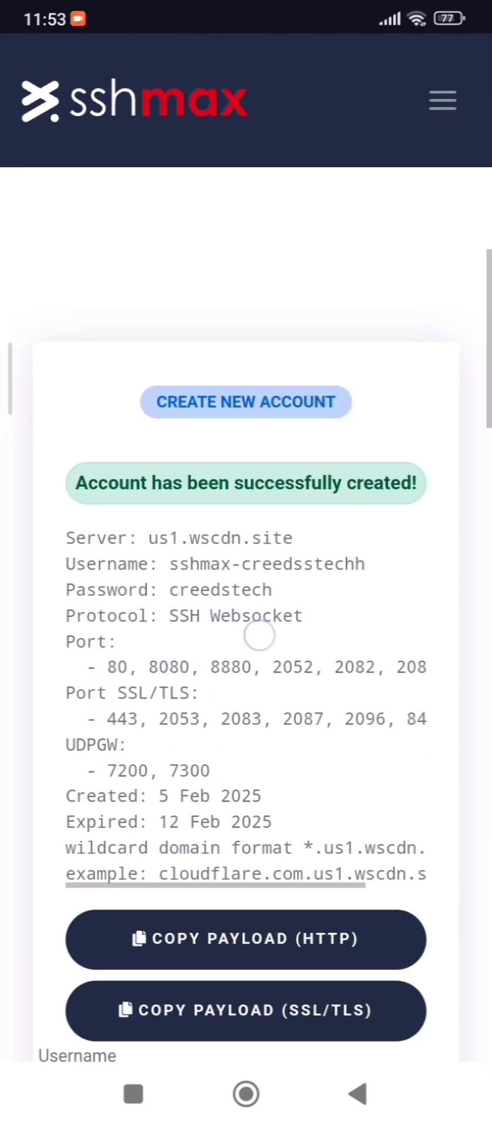